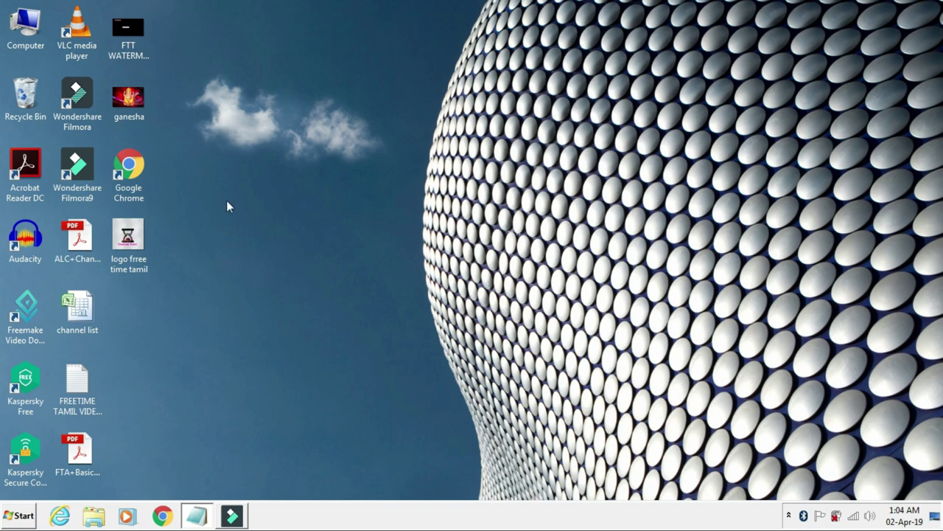
Step: Launch Chrome and search Google for 'electoral services' using the omnibox suggestion
double_click(129, 169)
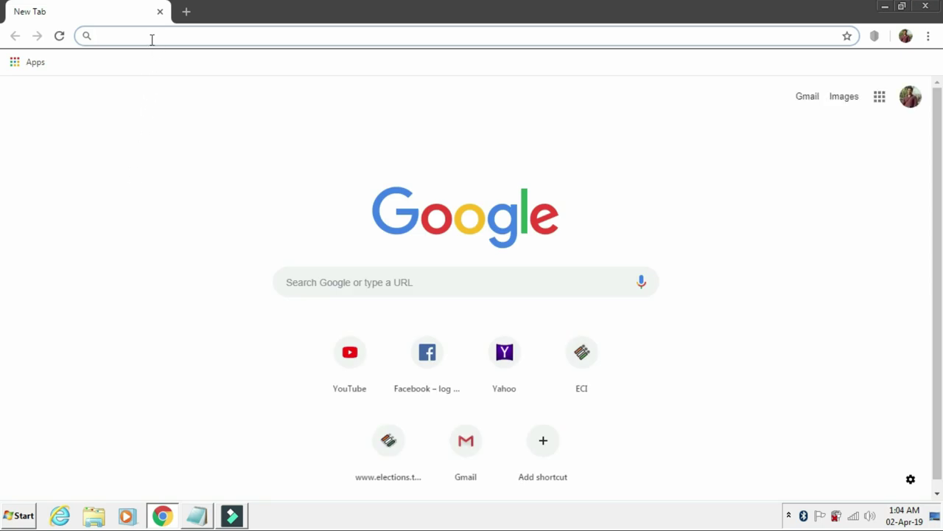
text(ele)
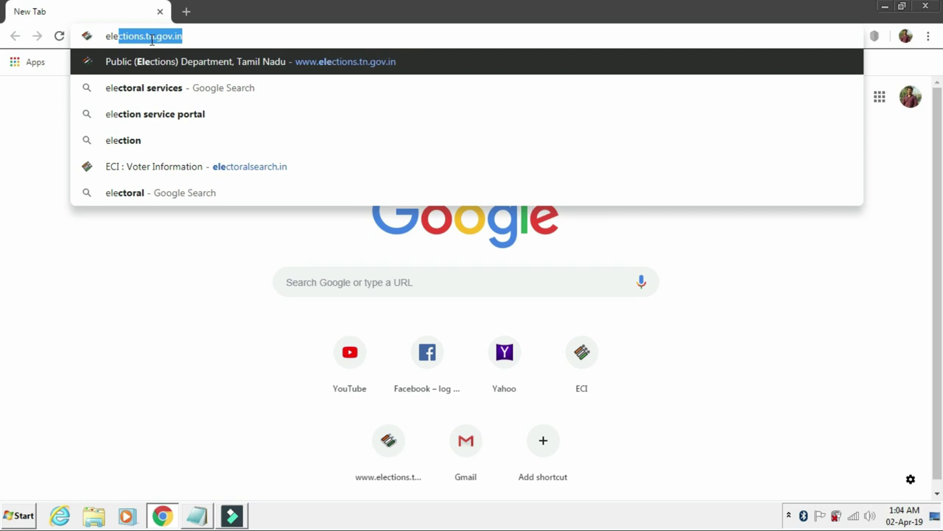
text(cto)
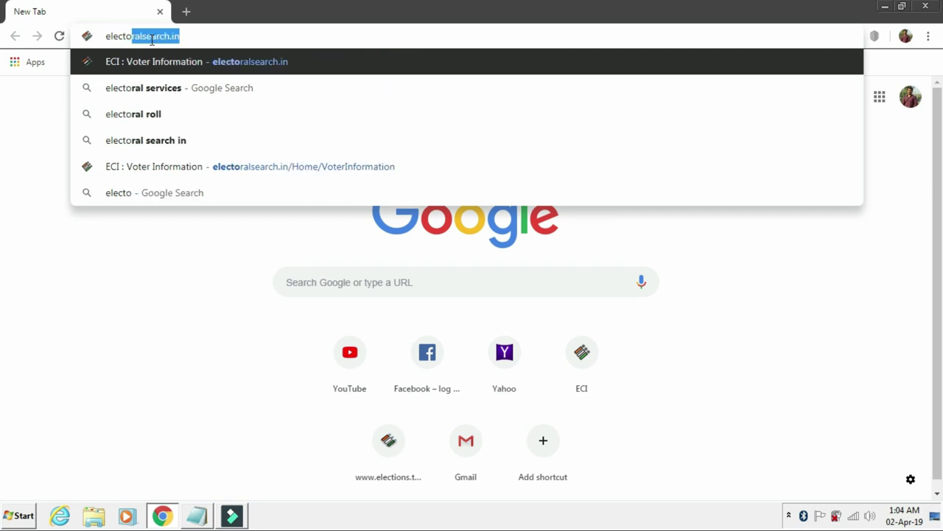
key(Down)
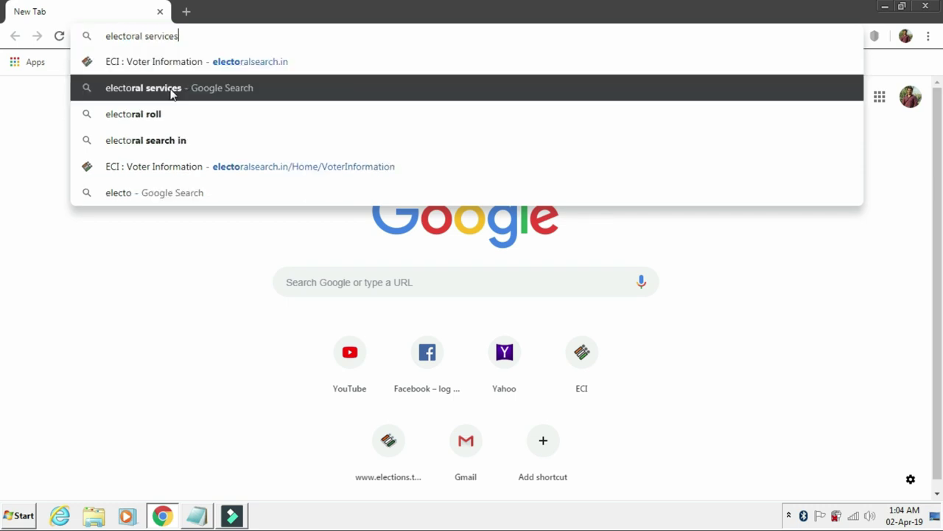
click(171, 88)
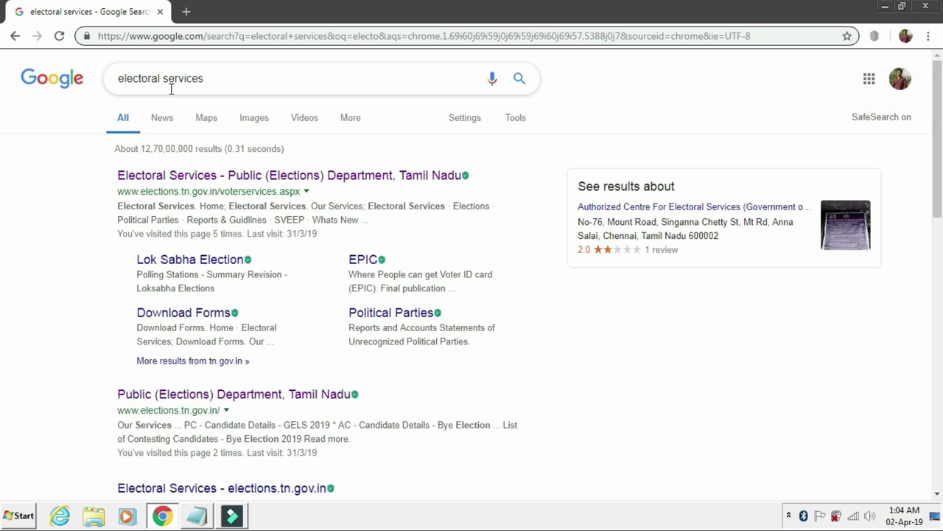
Step: Open the Tamil Nadu electoral services result, then its Search Voter List tile
click(205, 183)
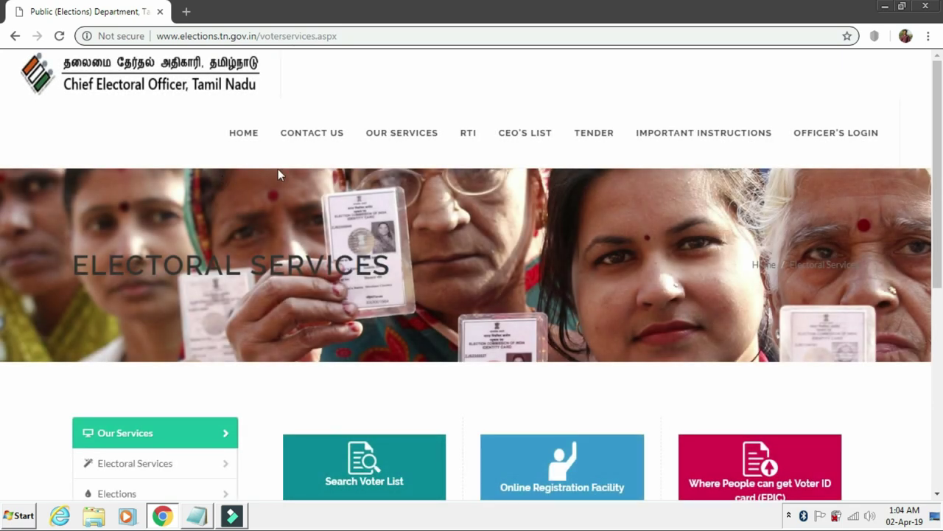
scroll(280, 174, down, 3)
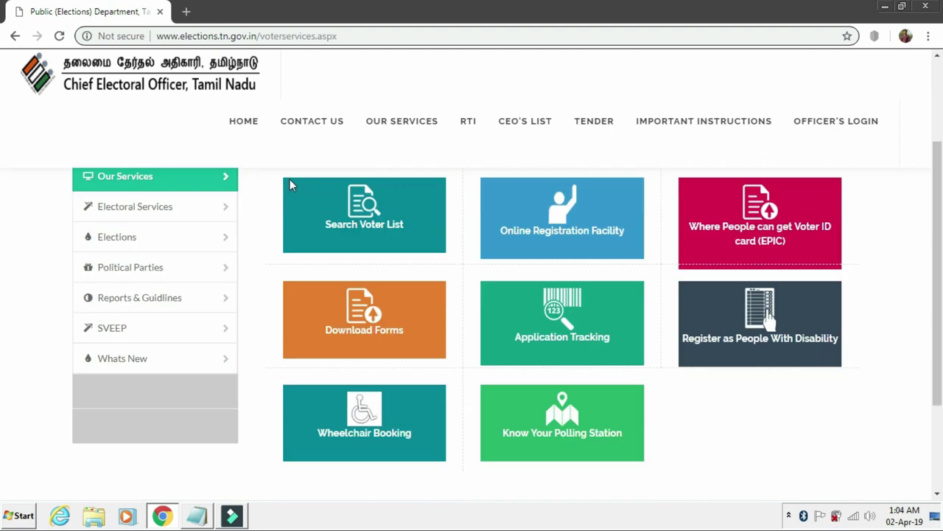
click(366, 228)
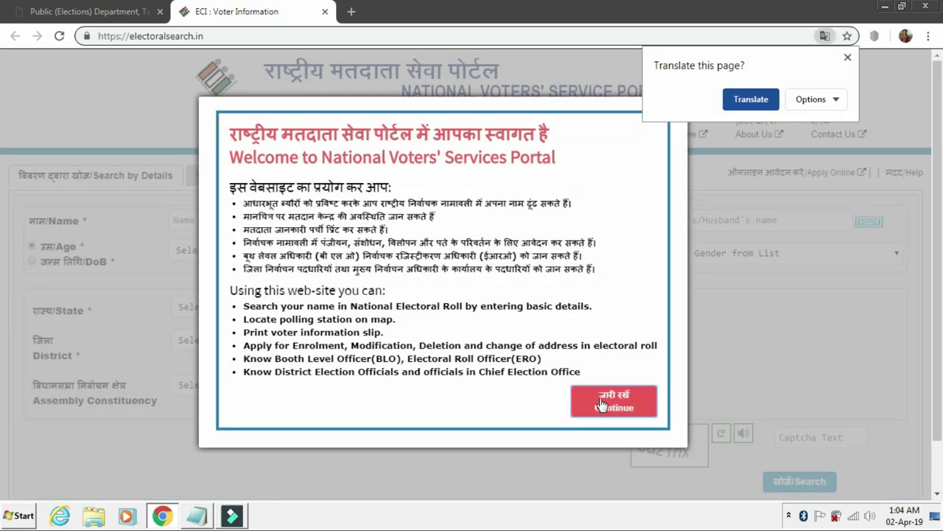
Step: Dismiss the welcome notice and settle on the Search by Details tab after trying EPIC search
click(603, 405)
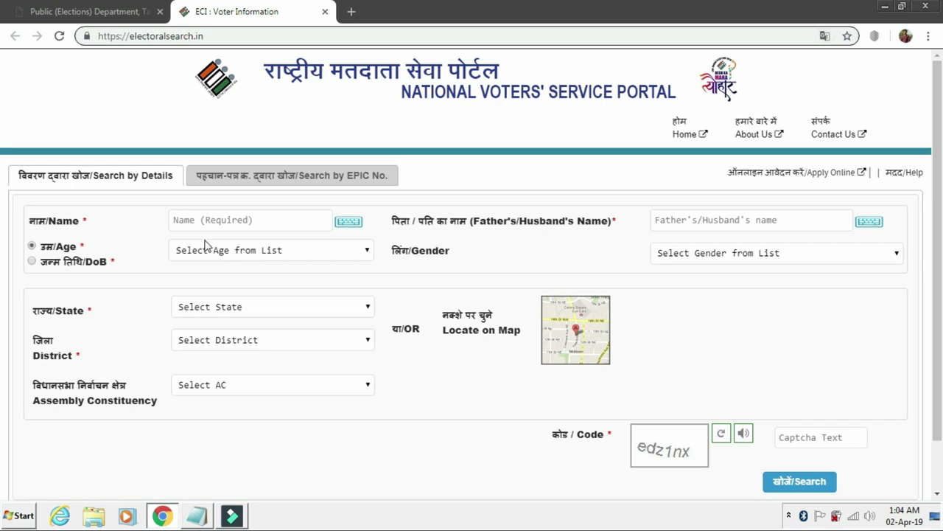
click(350, 181)
click(148, 183)
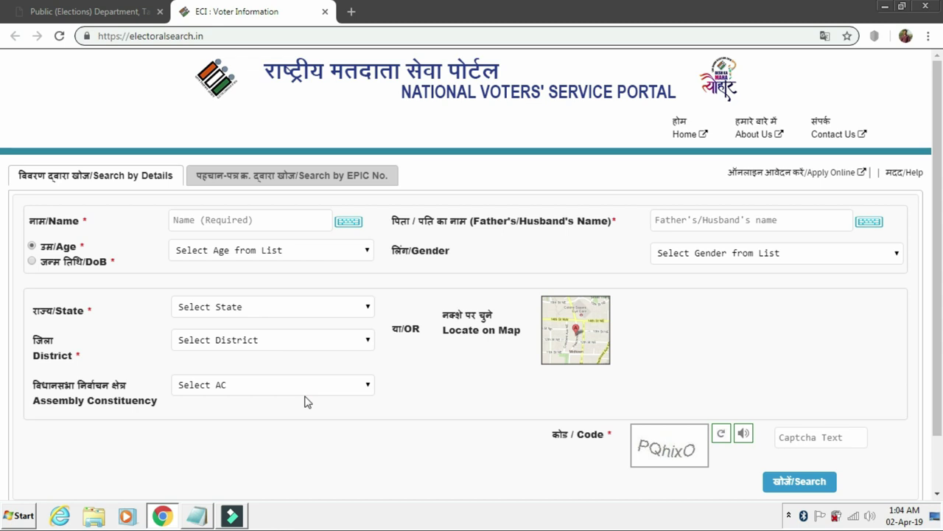
click(311, 186)
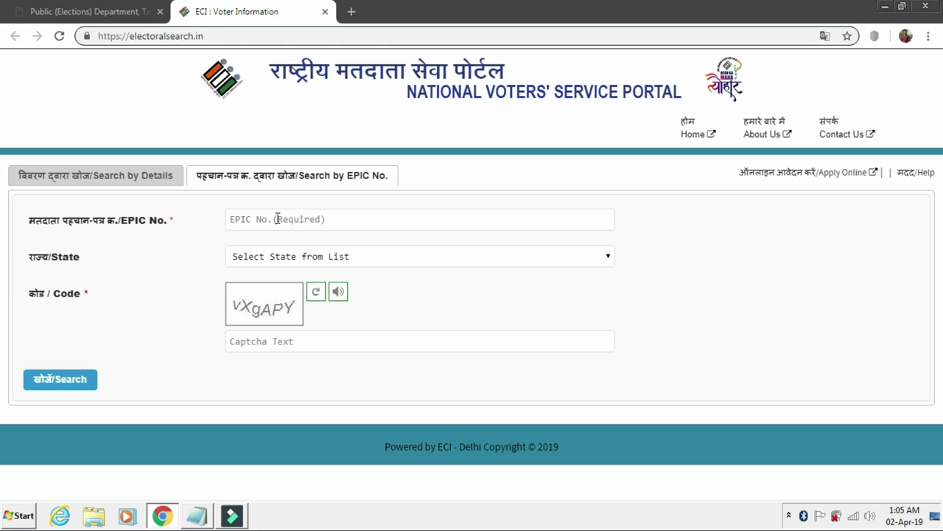
click(146, 183)
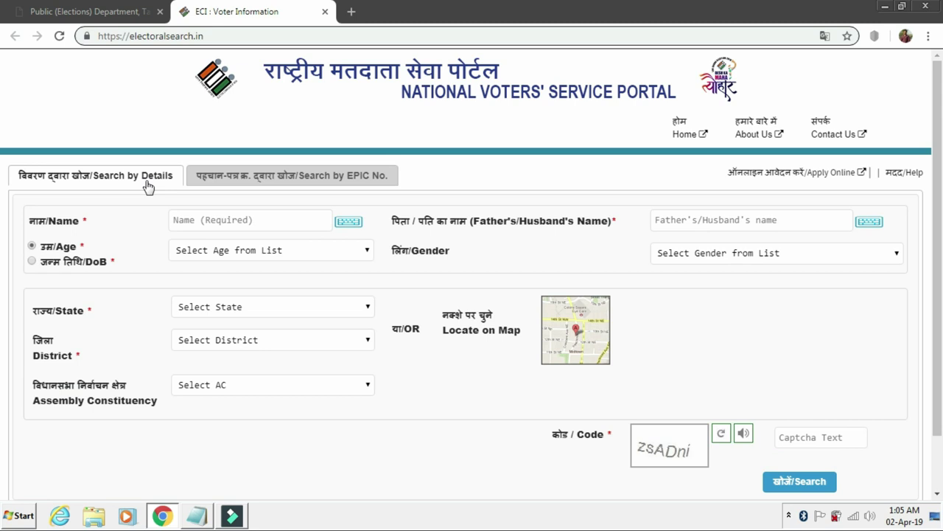
Step: Replace the voter's name and switch to date of birth, choosing the birth year and day
click(190, 221)
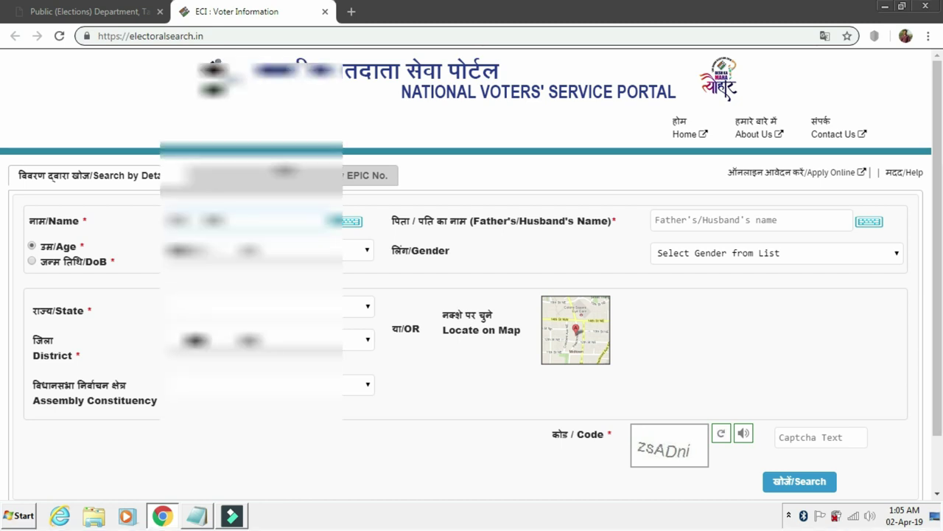
key(ctrl+a)
key(BackSpace)
text(Ram)
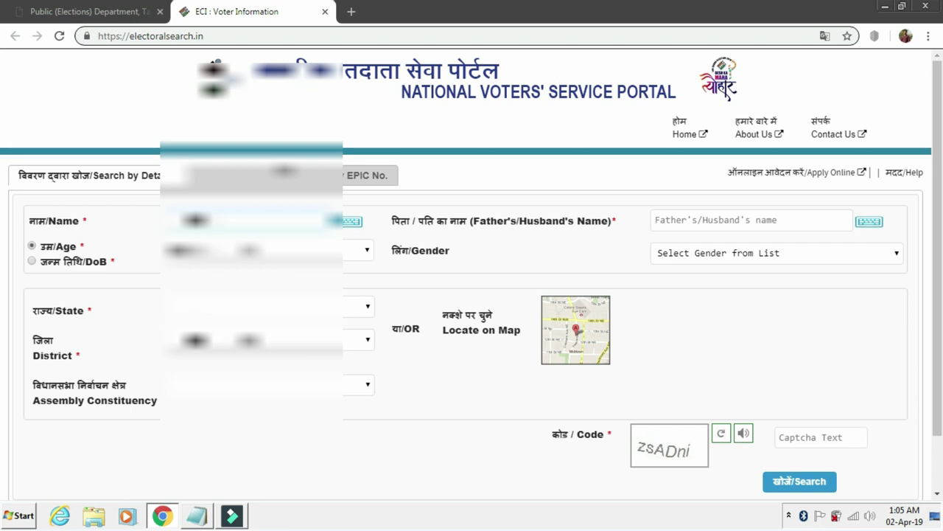
click(32, 262)
click(214, 258)
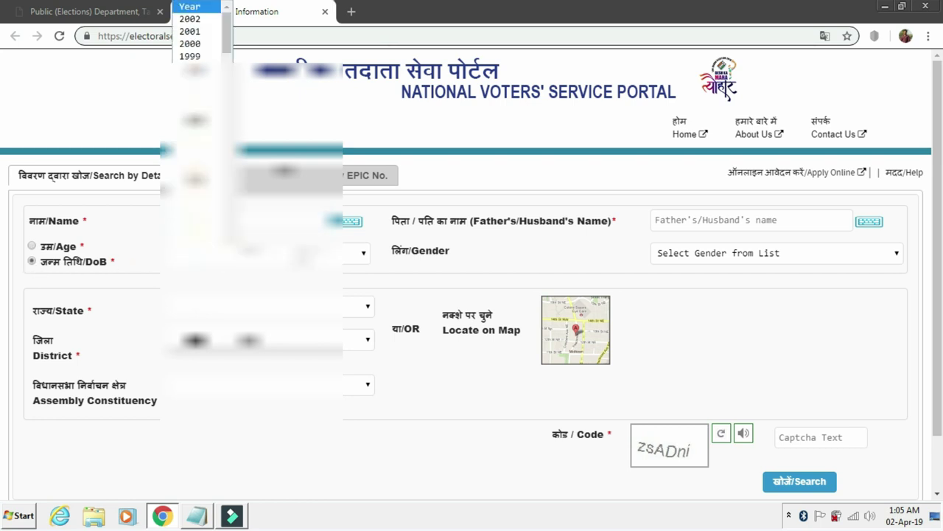
click(196, 216)
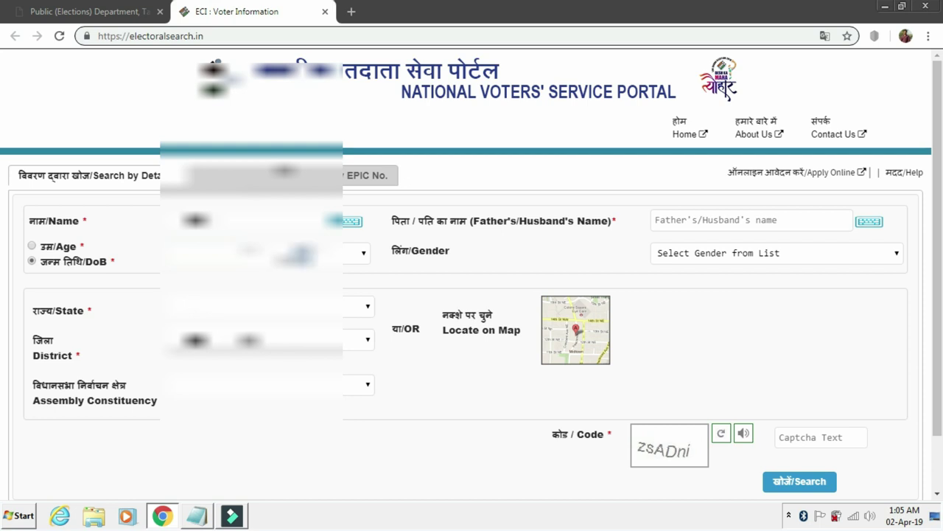
click(339, 253)
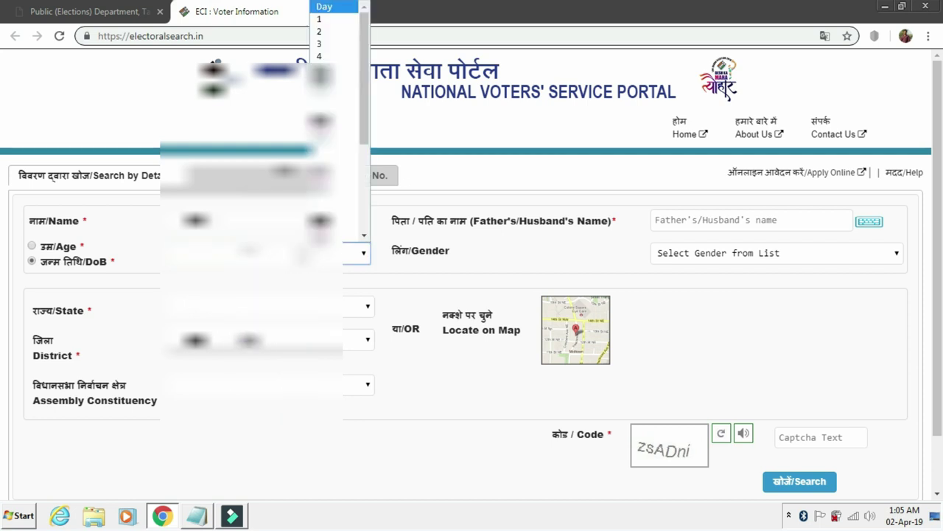
click(324, 110)
Step: Choose the voter's state, district and assembly constituency from their dropdowns
click(258, 306)
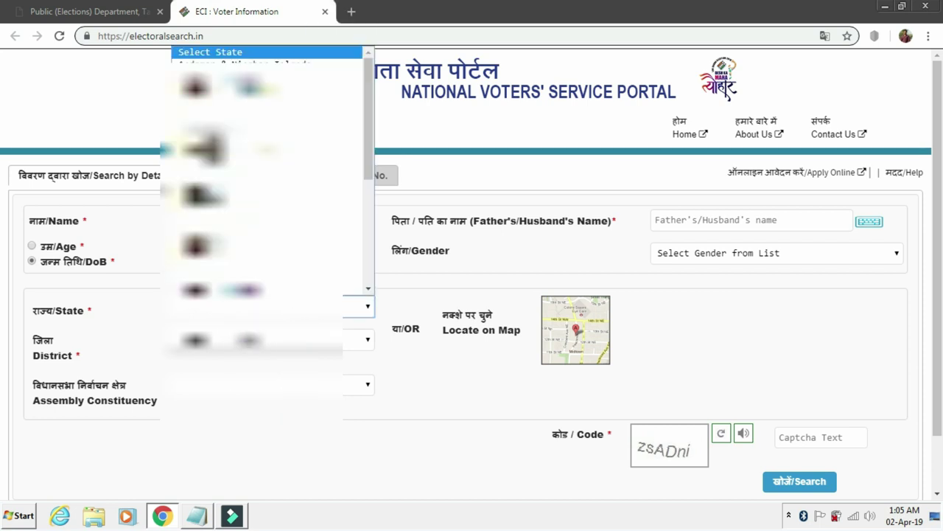
scroll(321, 291, down, 2)
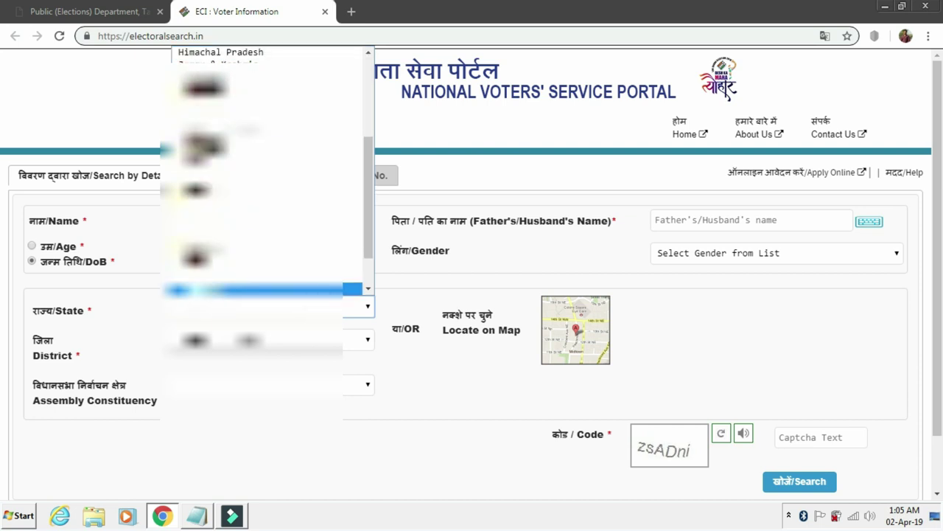
click(304, 290)
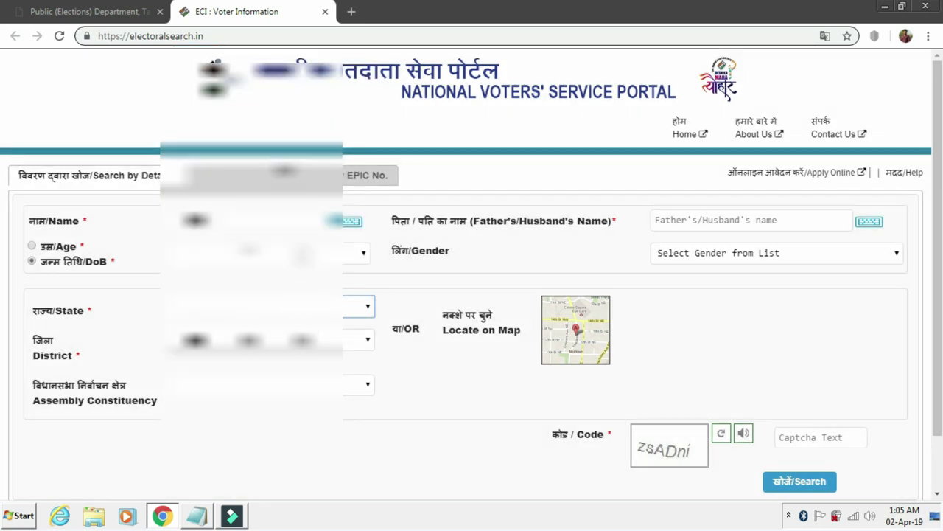
click(321, 348)
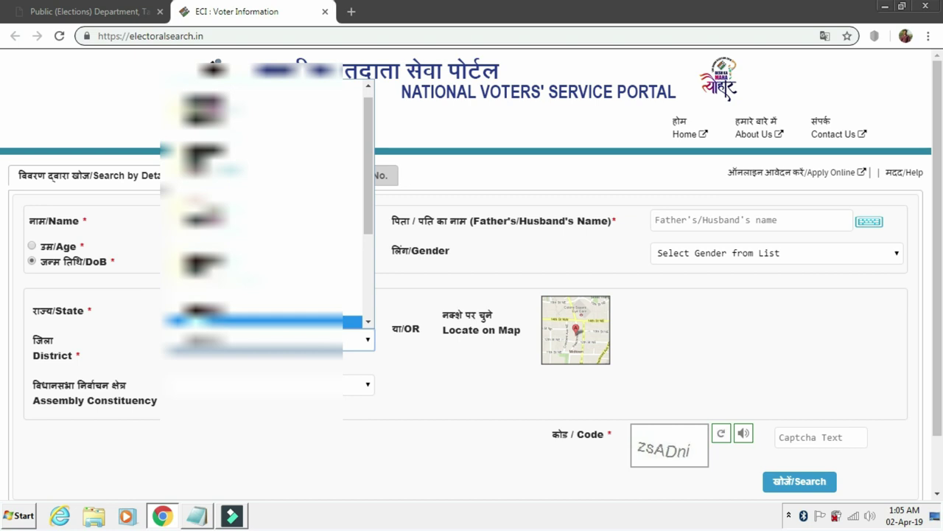
scroll(255, 284, down, 3)
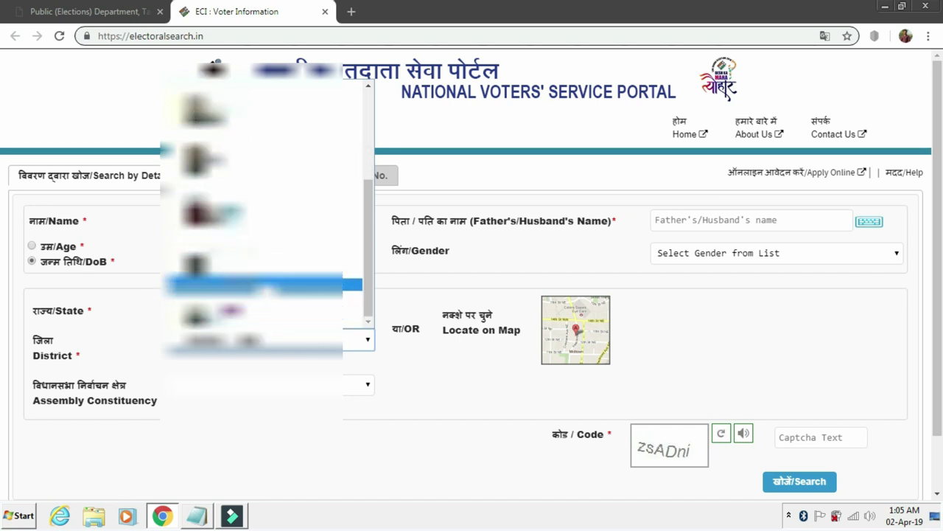
click(254, 283)
click(265, 384)
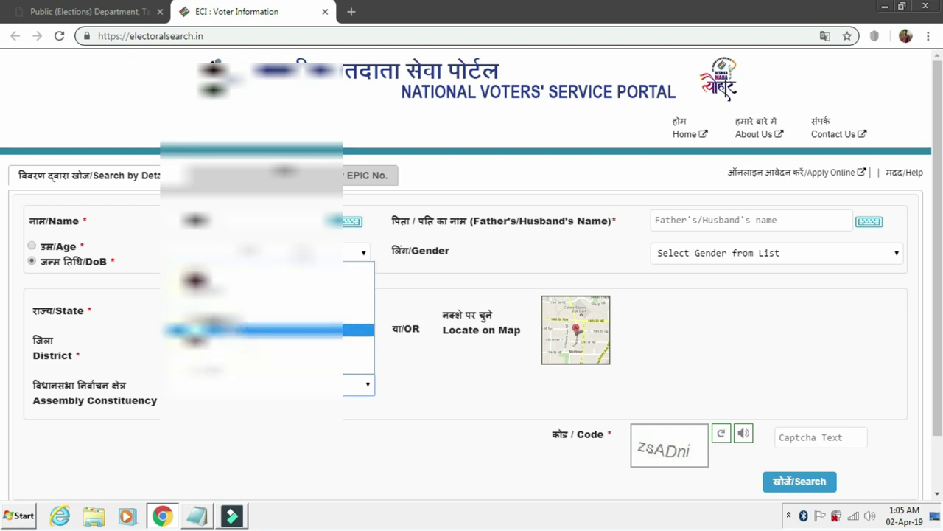
click(265, 304)
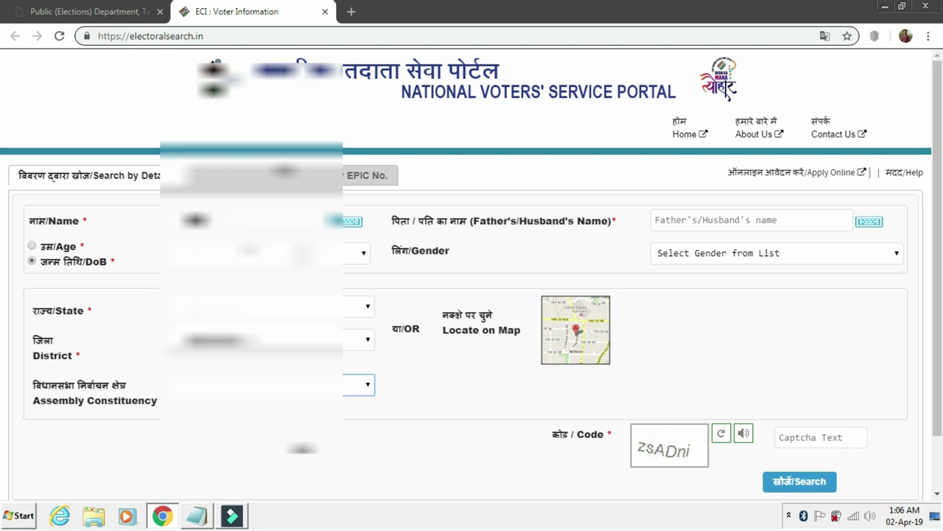
Step: Correct the father's or husband's name and set the gender to Male
click(696, 222)
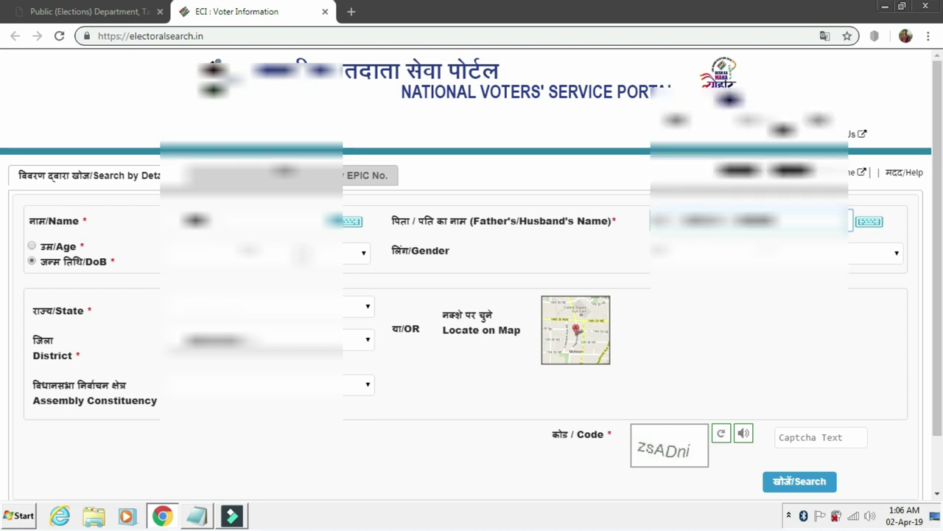
key(BackSpace)
text(kumar)
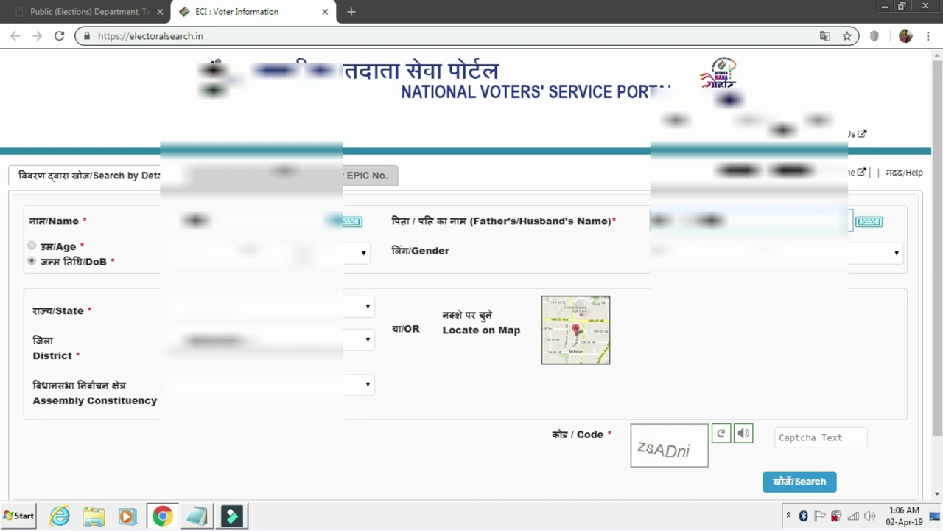
click(774, 253)
click(708, 289)
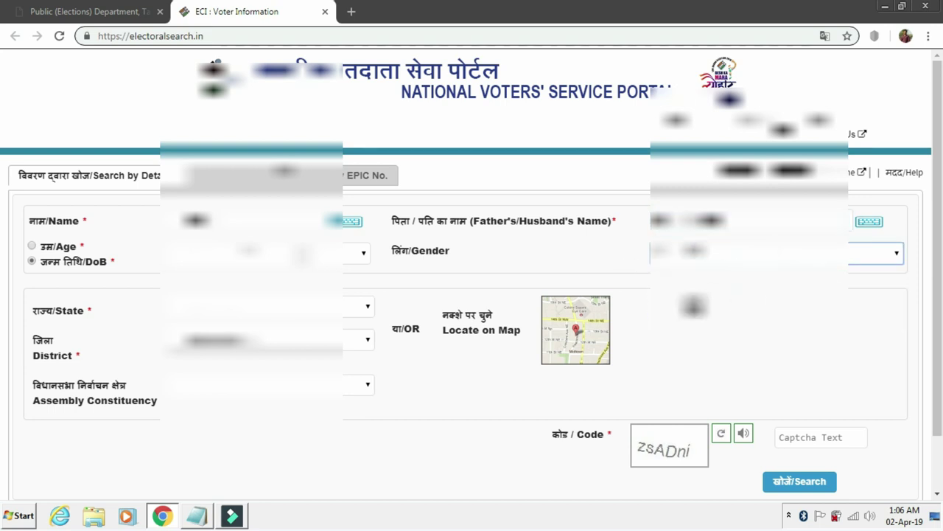
Step: Enter the captcha code and run the voter search
scroll(708, 289, down, 1)
click(789, 378)
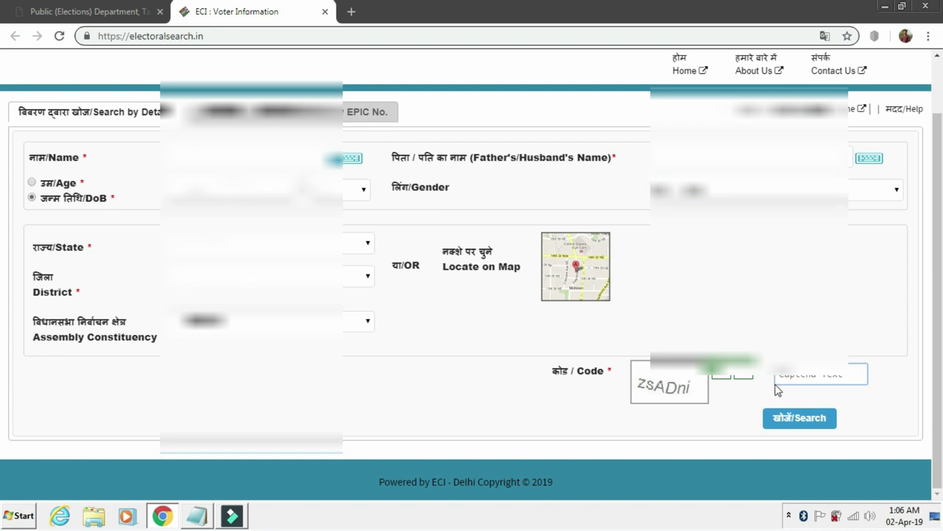
text(zs)
text(A)
text(D)
text(D)
click(813, 417)
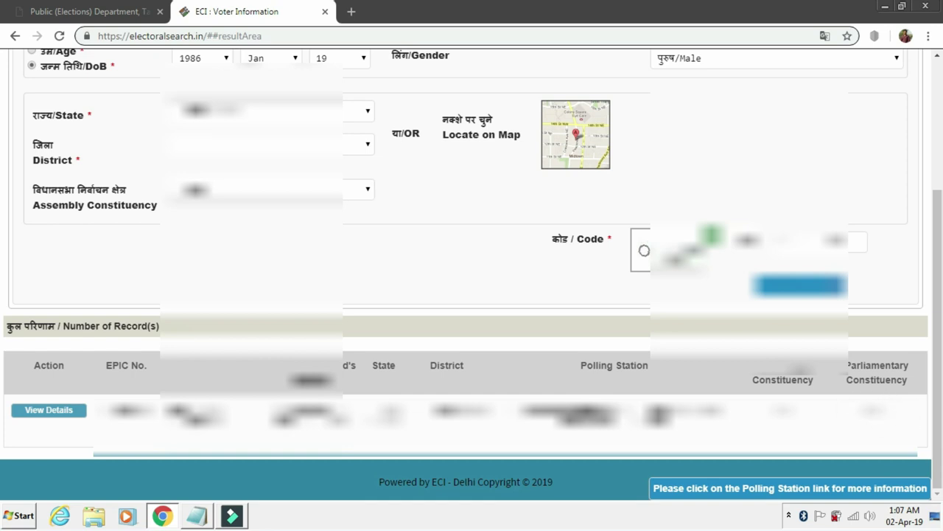
Step: Switch to the Search by EPIC No. form and place the cursor in the EPIC No. field
scroll(568, 344, up, 2)
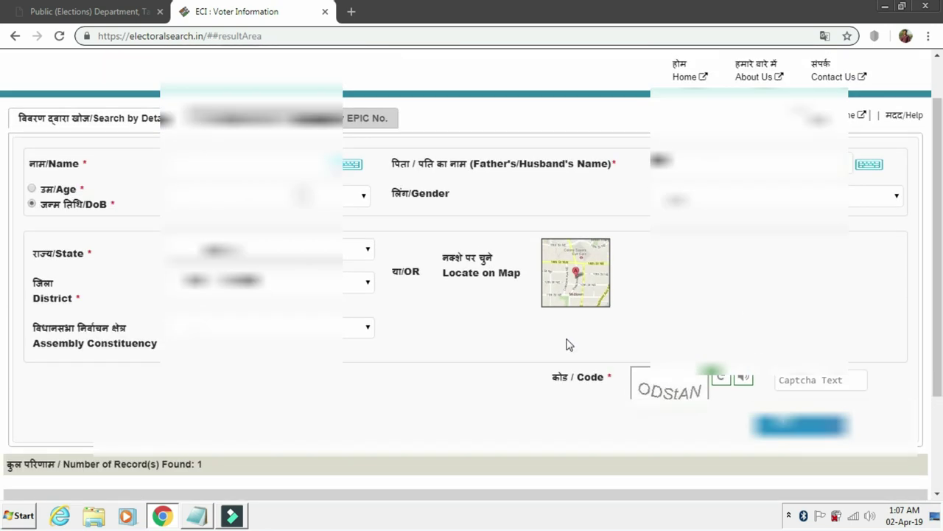
scroll(568, 345, up, 1)
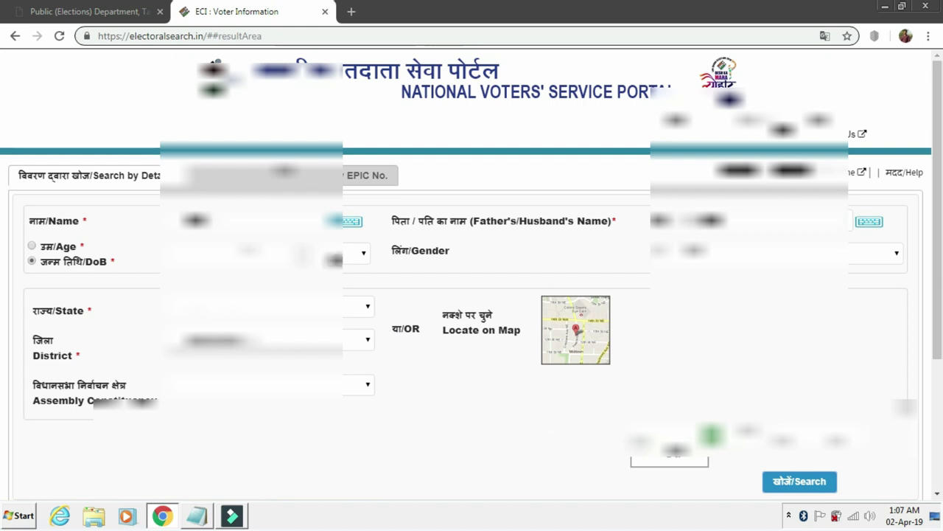
click(344, 188)
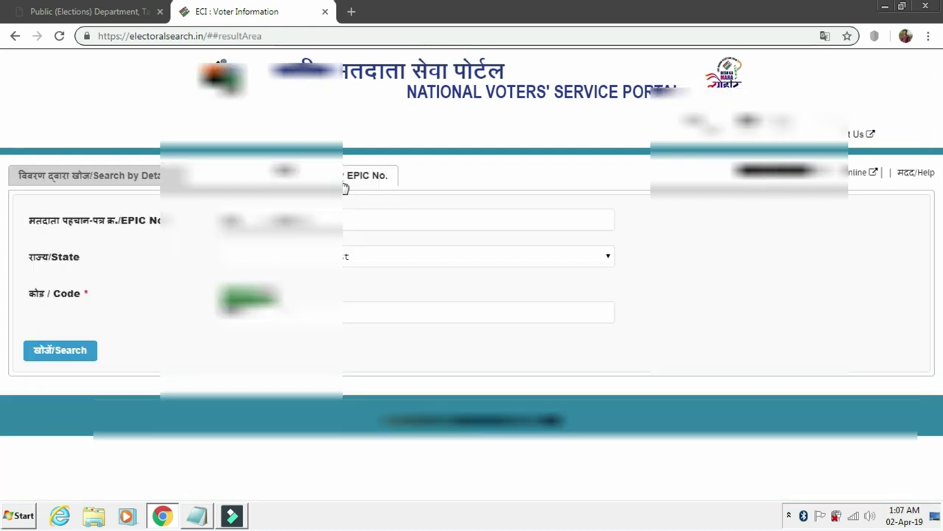
click(340, 220)
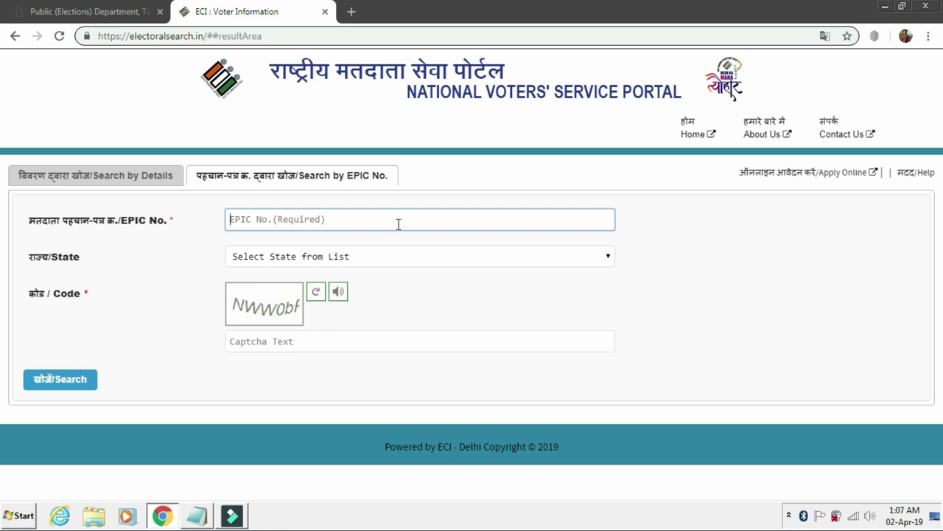
Step: Enter the EPIC number, pick the voter's state, fill in the captcha and search
text(ABC)
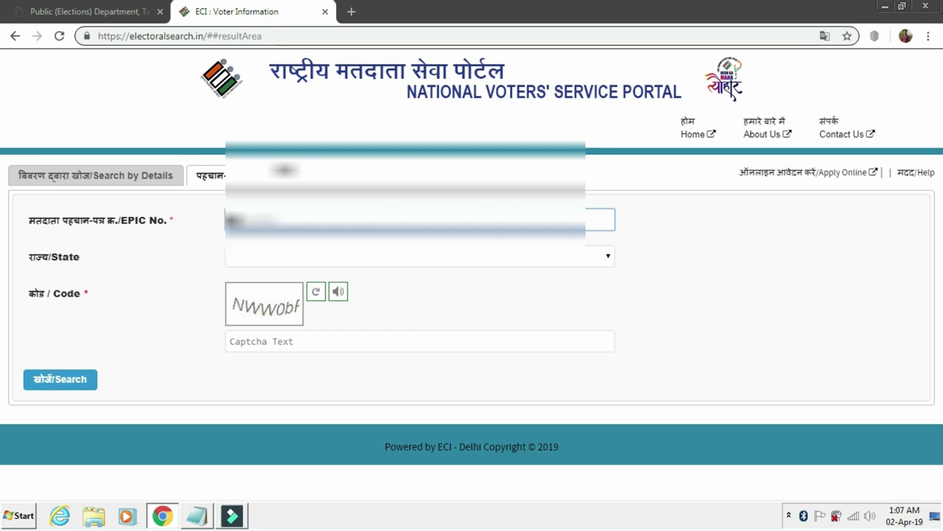
click(402, 262)
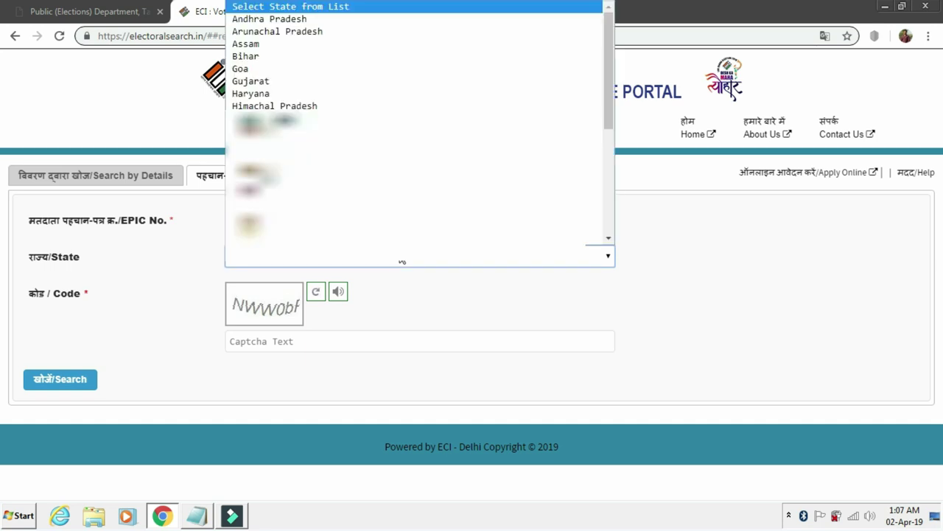
scroll(402, 258, down, 2)
click(390, 232)
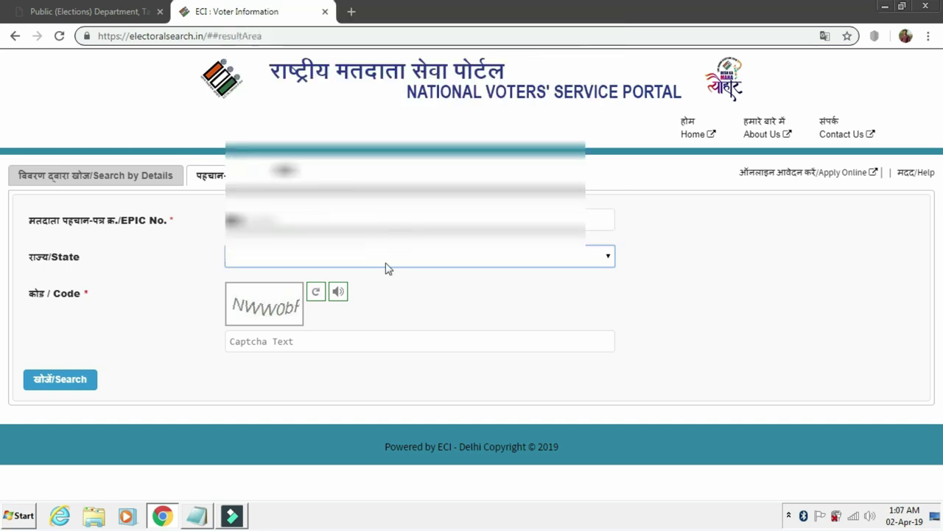
click(271, 343)
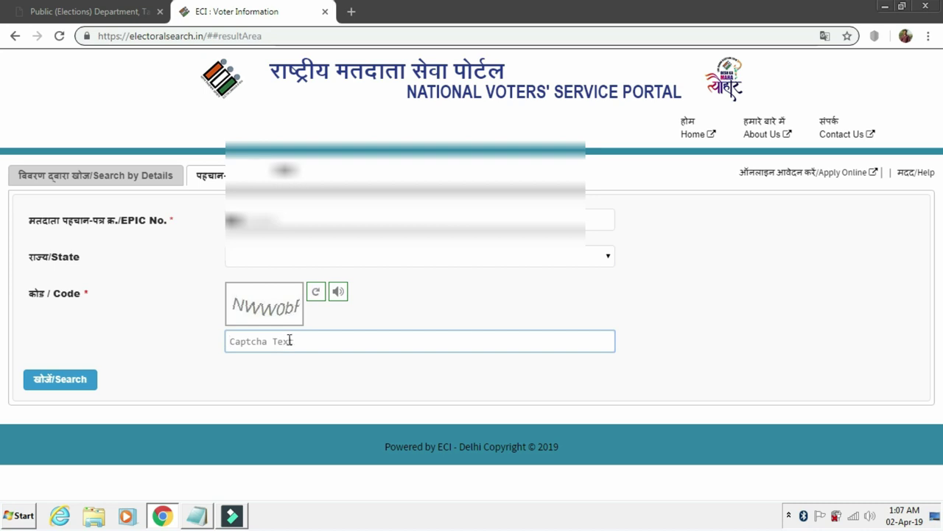
text(Uh)
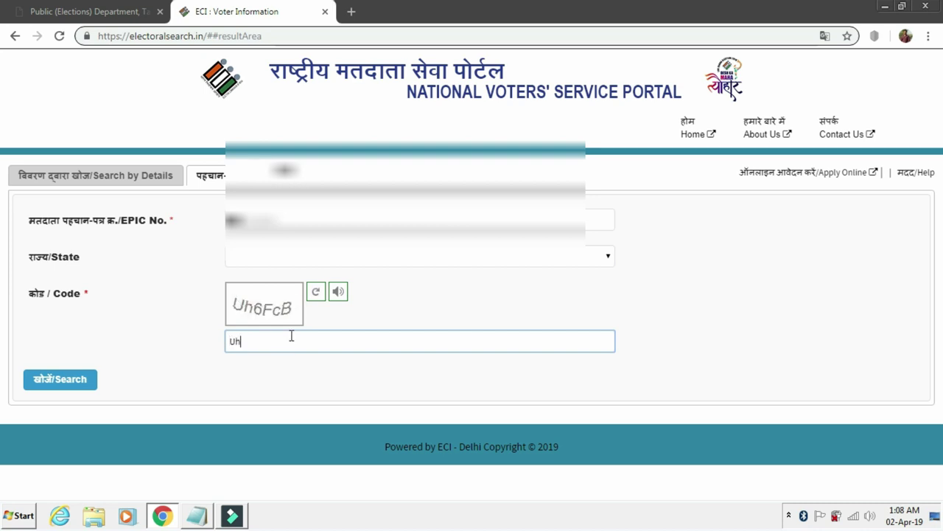
text(6)
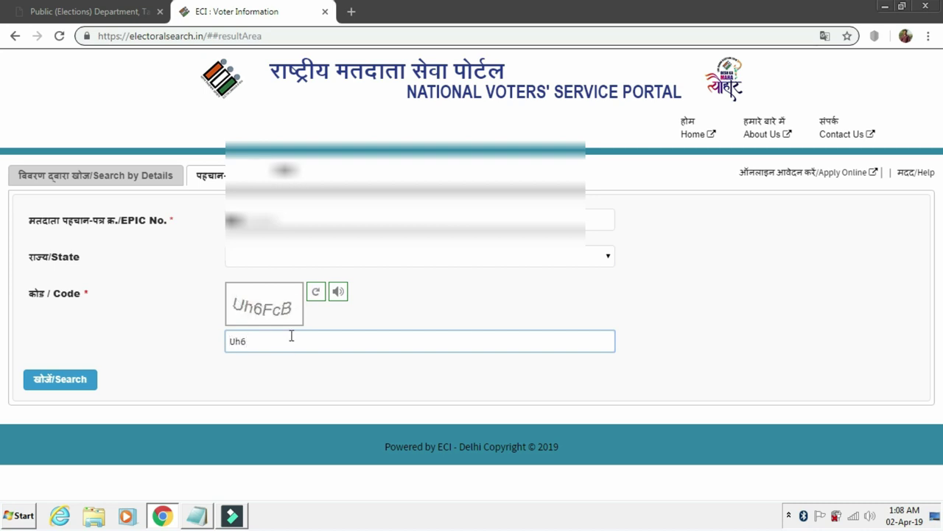
text(FcB)
click(78, 380)
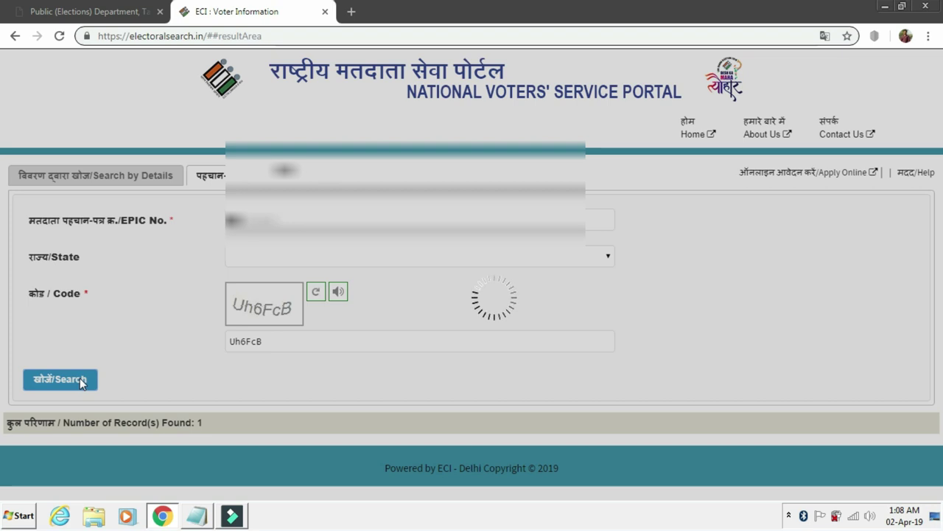
scroll(133, 385, down, 3)
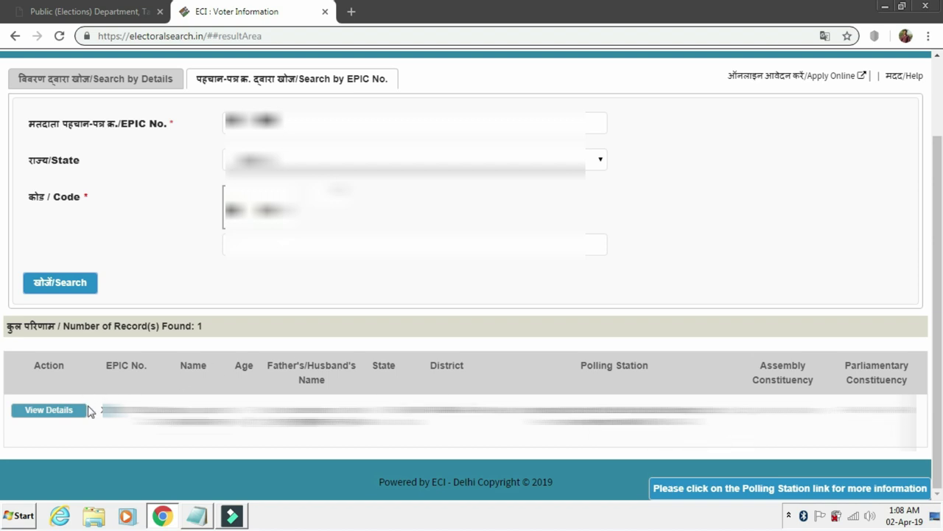
Step: Open the matching voter's View Details page and close Chrome's translation offer
click(49, 410)
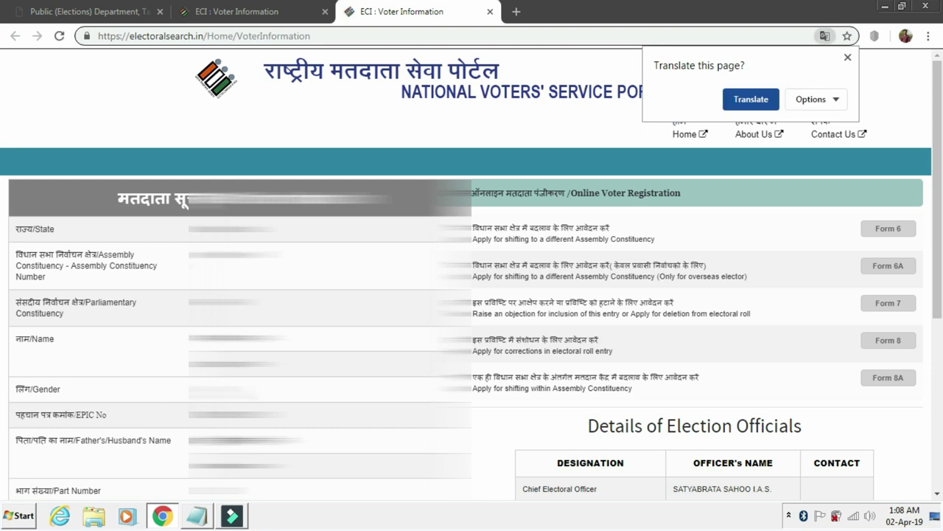
scroll(144, 415, down, 4)
scroll(472, 272, up, 4)
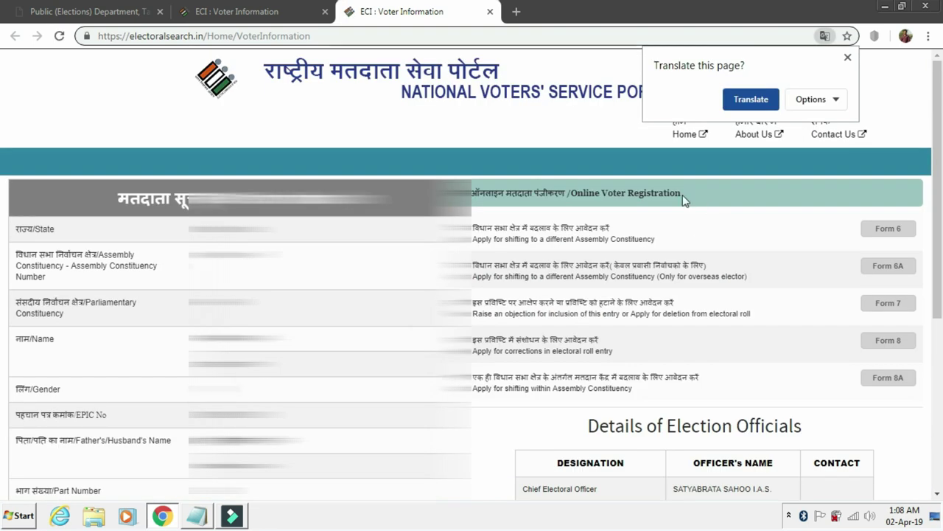
click(848, 57)
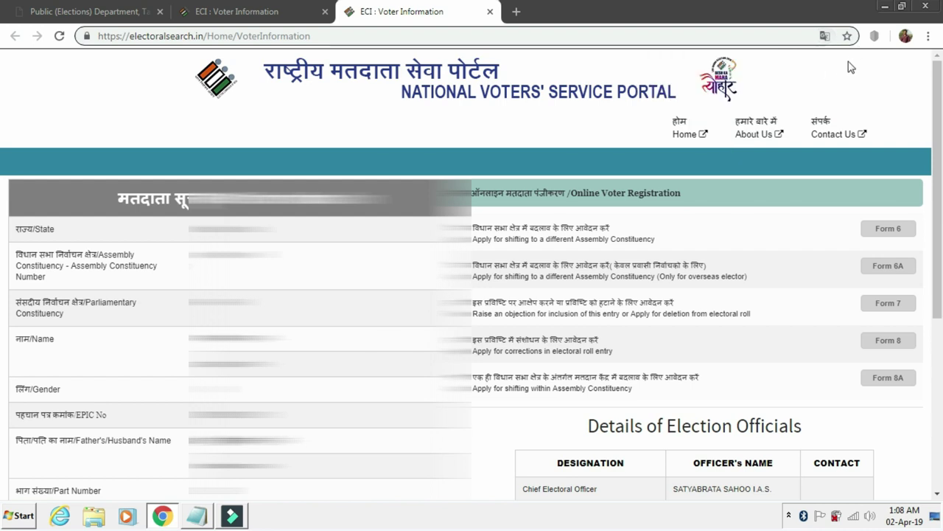